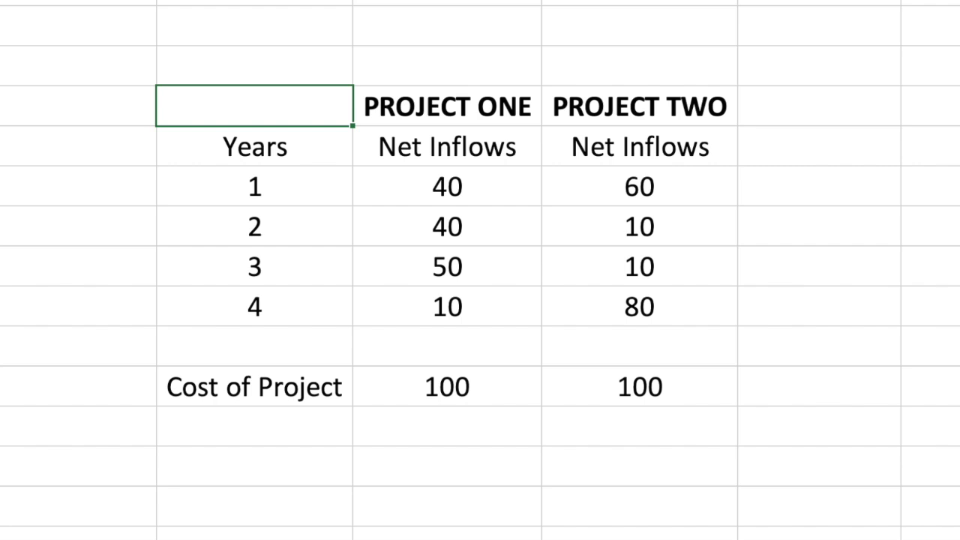
Review the Project One and Two headings, the year rows, and each project's cost of 100
click(447, 106)
click(639, 106)
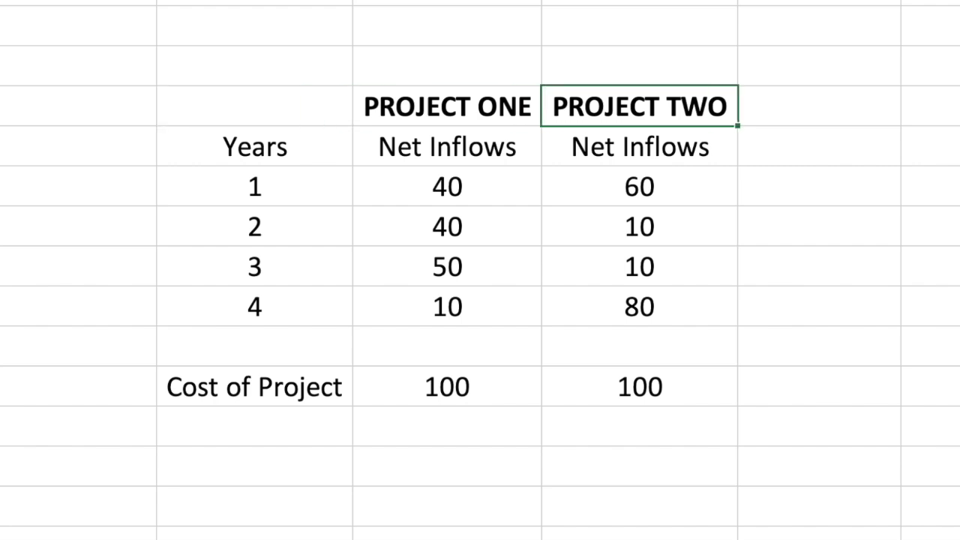
click(254, 106)
click(254, 145)
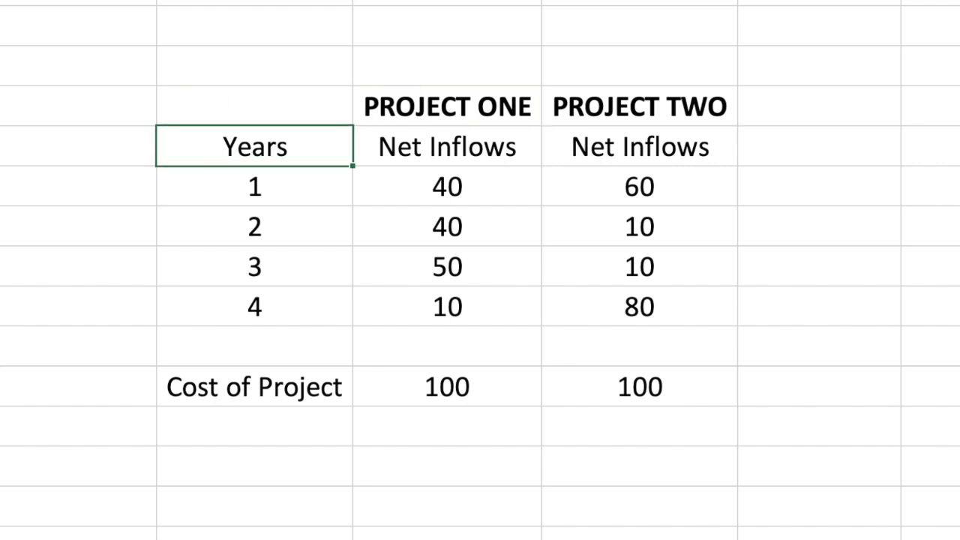
click(254, 186)
click(254, 226)
click(254, 266)
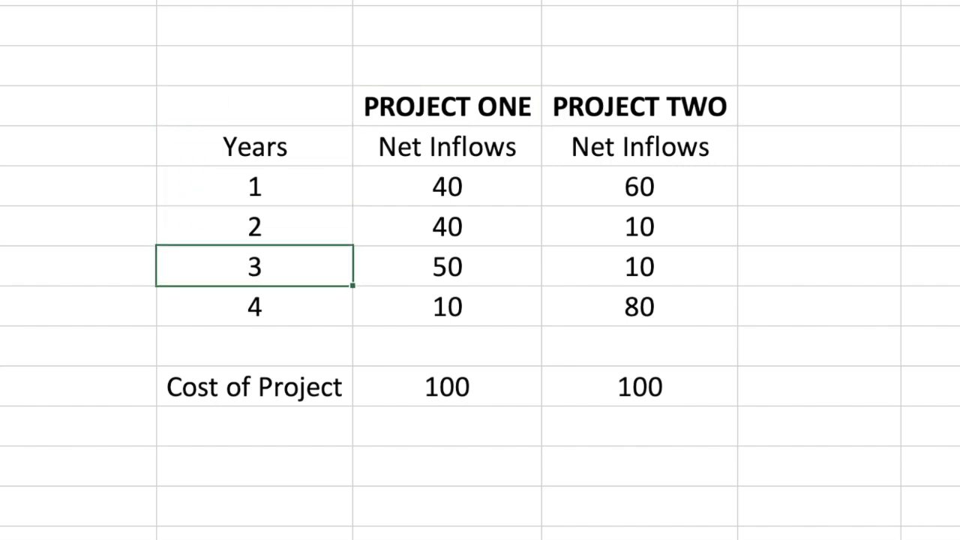
click(254, 306)
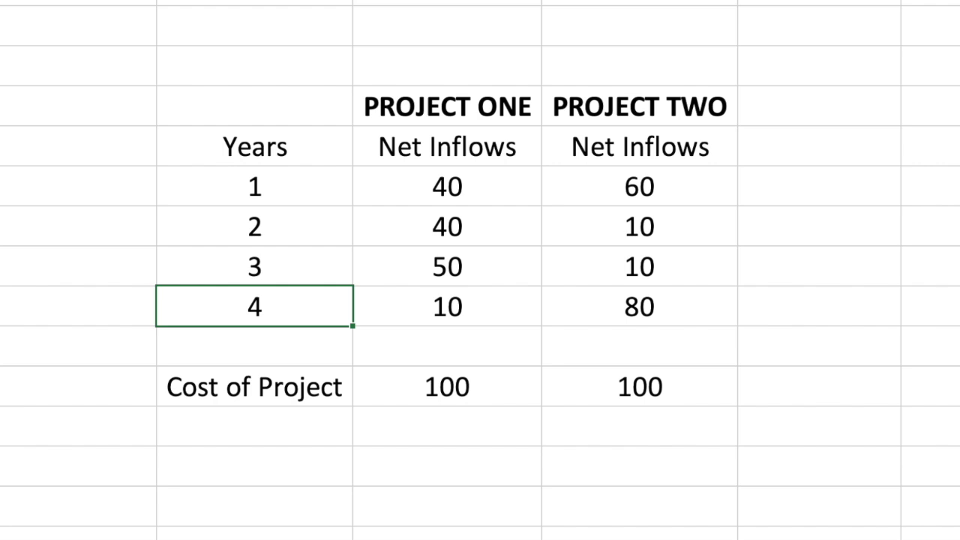
click(254, 346)
click(254, 386)
click(447, 385)
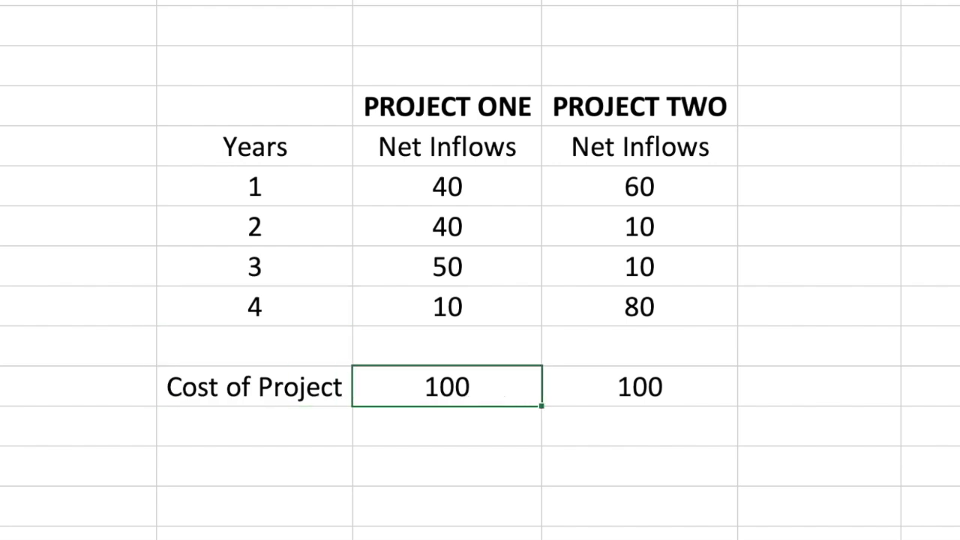
click(640, 385)
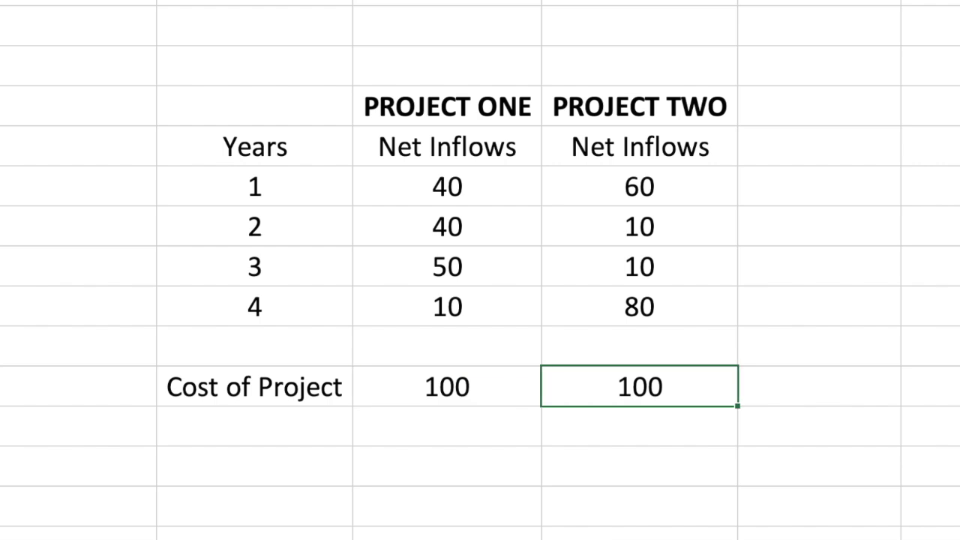
click(446, 385)
click(254, 385)
click(254, 346)
click(254, 306)
click(254, 227)
click(254, 186)
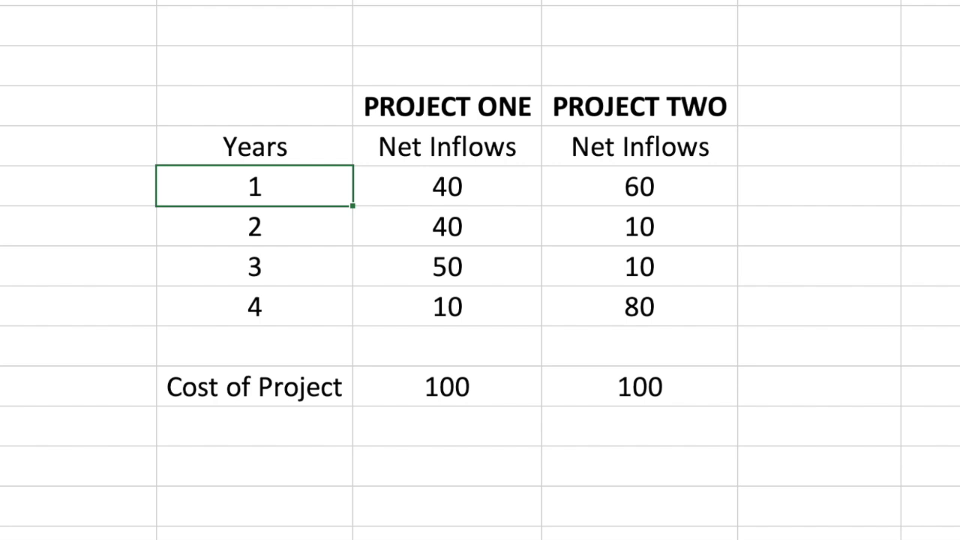
Check the yearly inflows: Project One 40, 40, 50, 10 and Project Two's 60 through 80
click(447, 186)
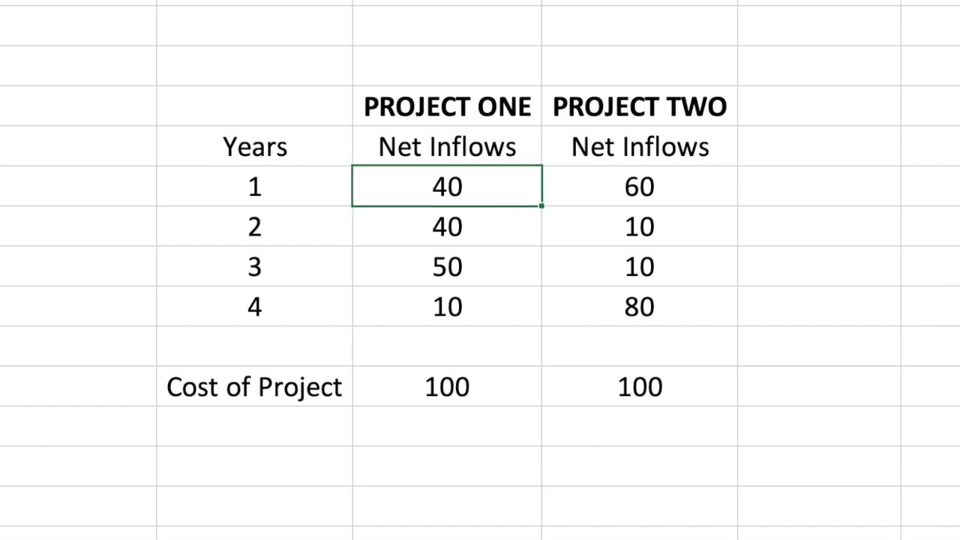
click(447, 225)
click(447, 266)
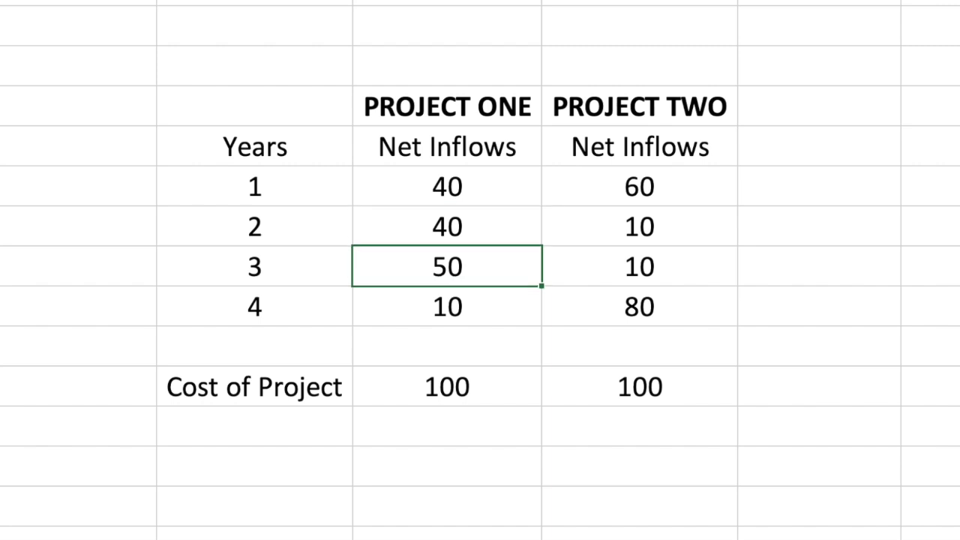
click(447, 306)
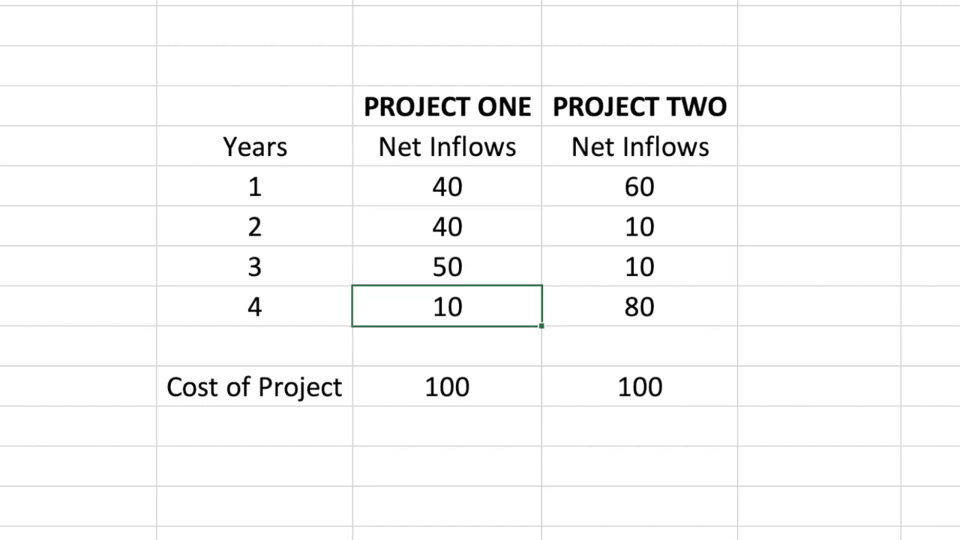
click(639, 306)
key(Up)
key(Up)
key(Up)
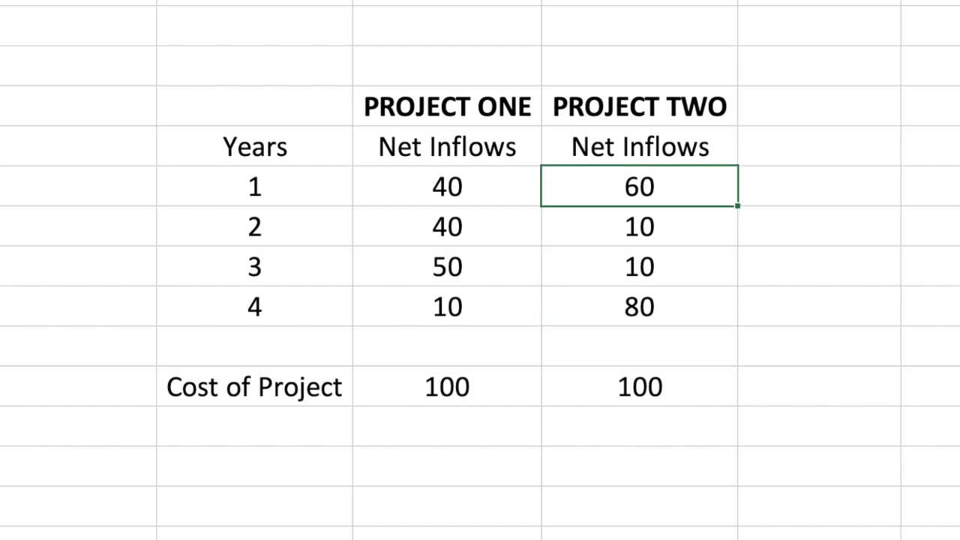
key(Down)
key(Down)
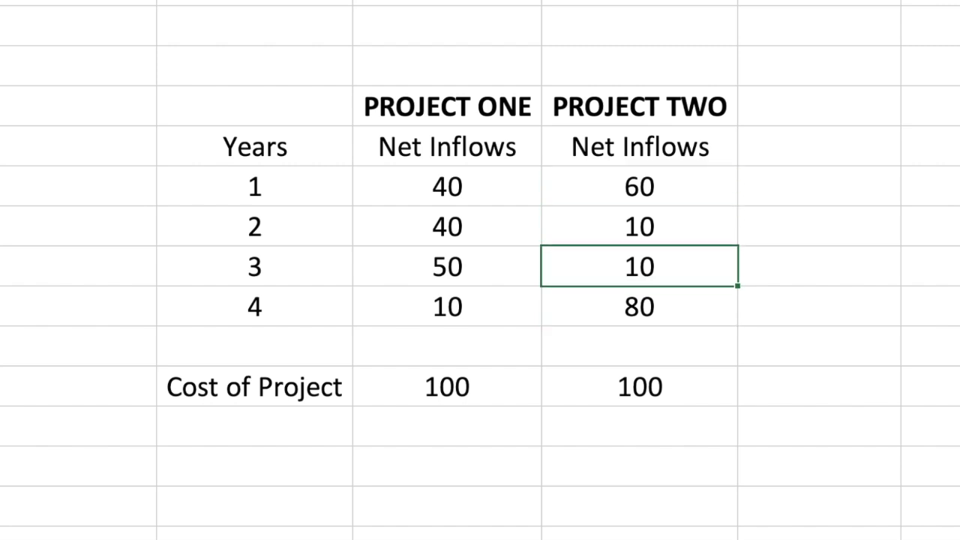
key(Down)
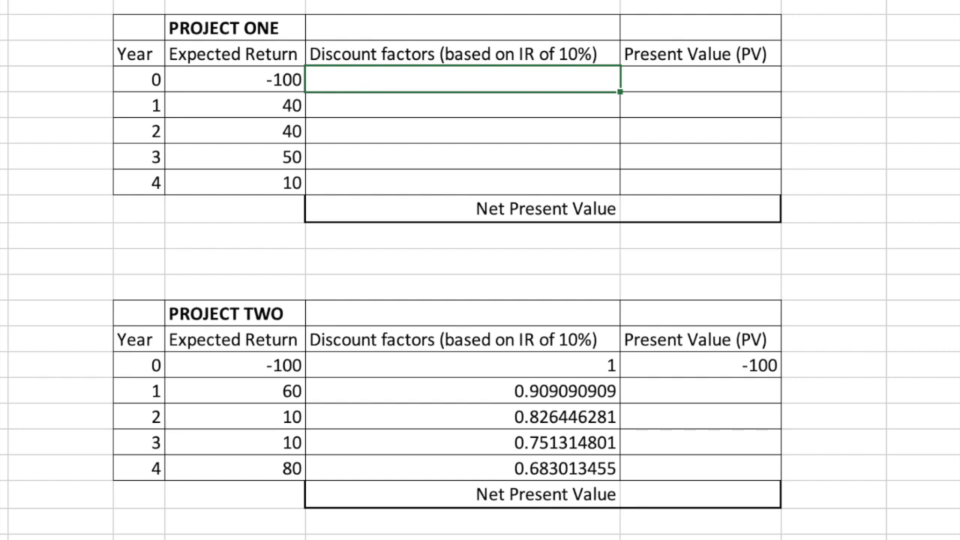
Enter discount factor 1 for year 0 and =1/(1+0.1)^n formulas for years 1 to 4
text(1)
key(Return)
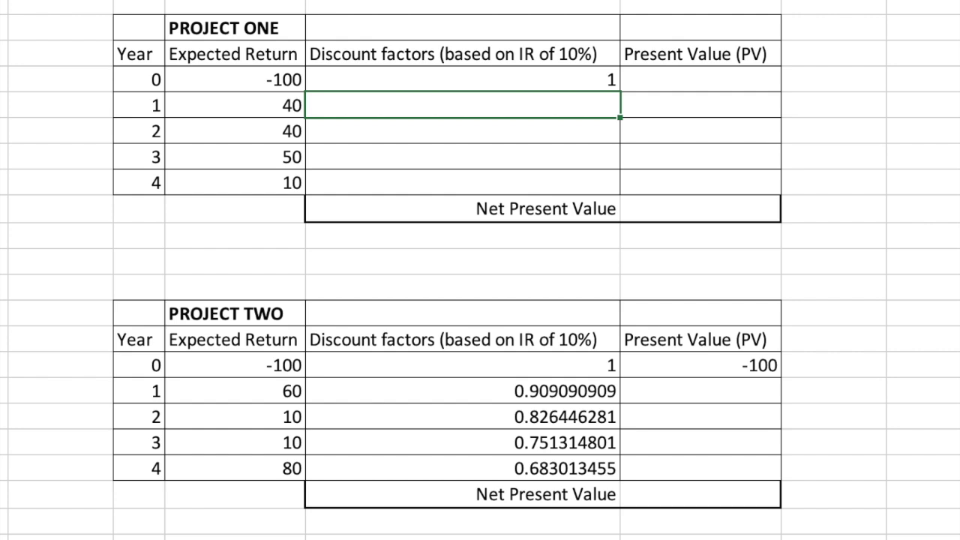
text(=)
text(1/(0.1+1)
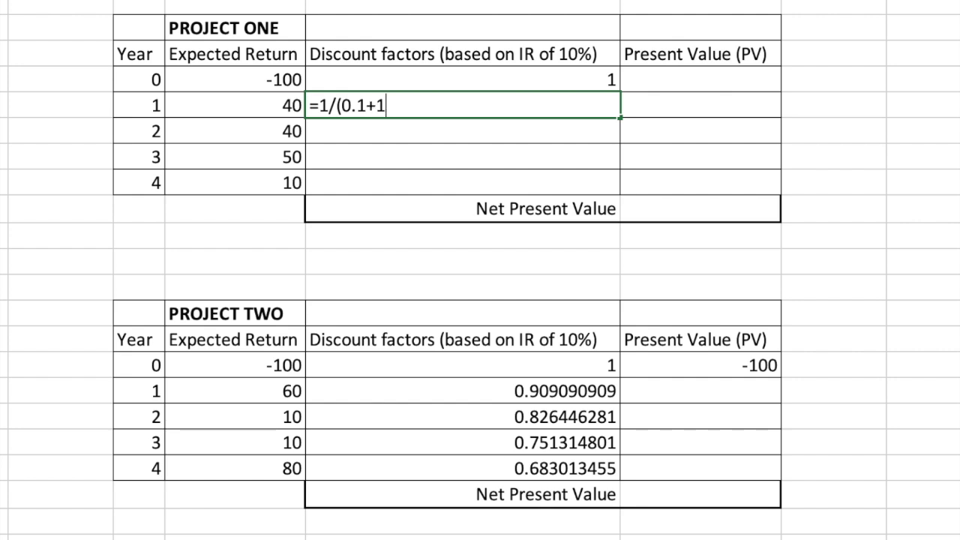
text()^1)
key(Return)
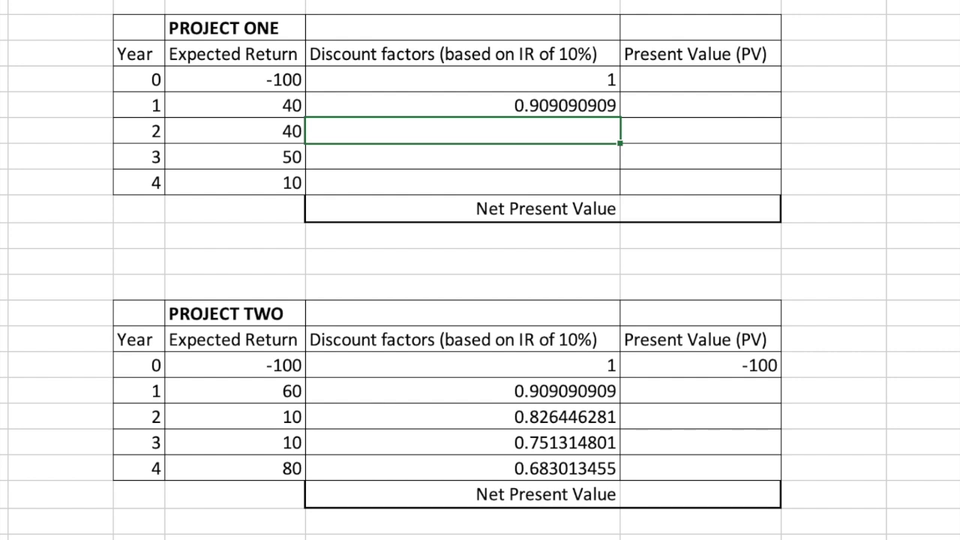
text(=1/(0.1+)
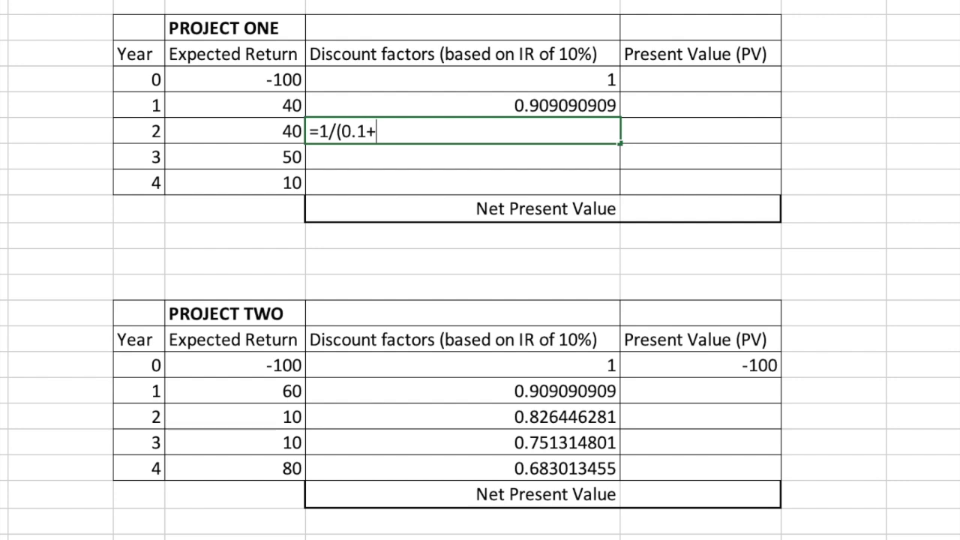
text(1)^2)
key(Return)
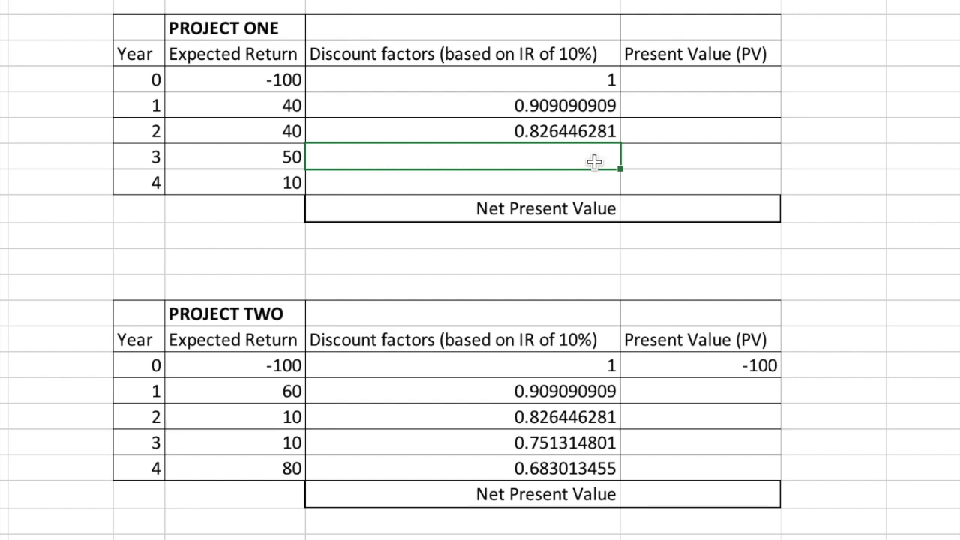
text(=1/()
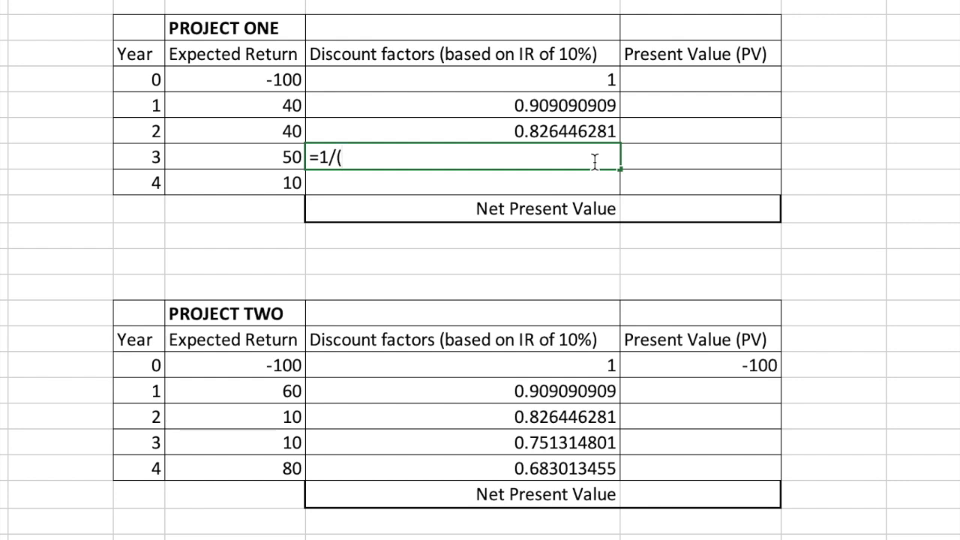
text(0.1+1)^)
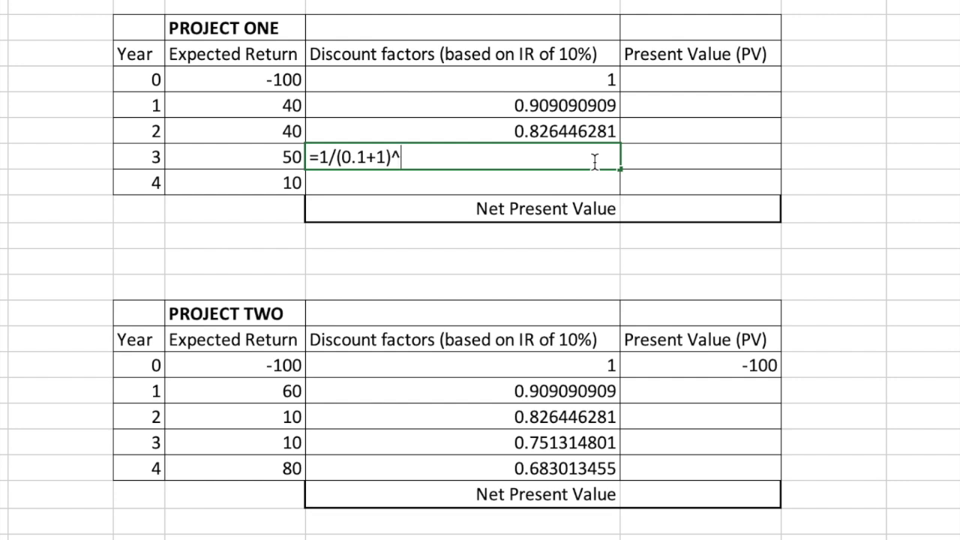
text(3)
key(Return)
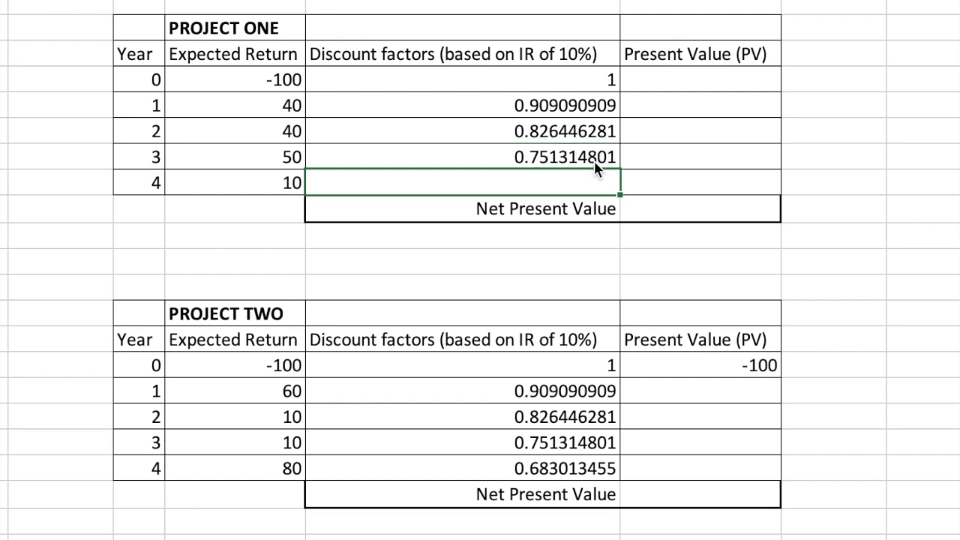
text(=1/(1+0.1)
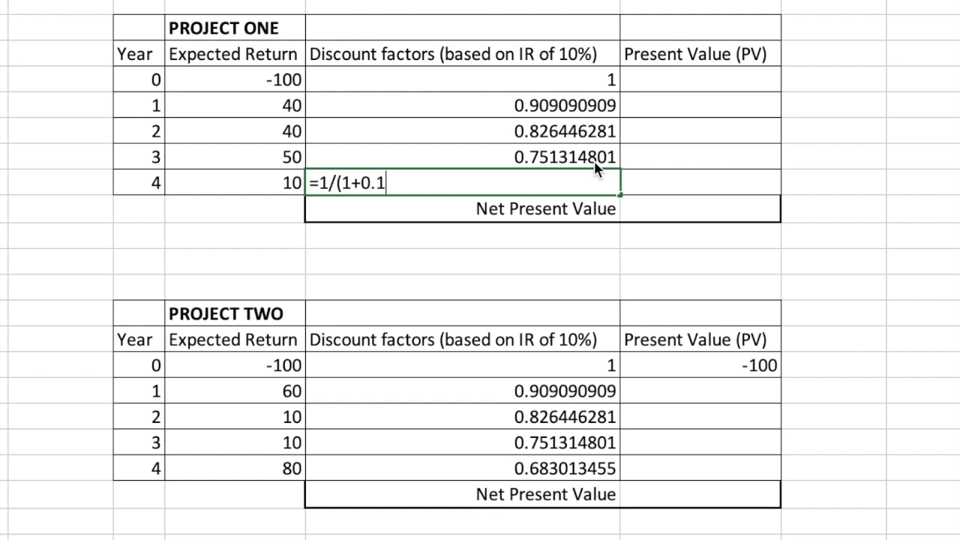
text()^4)
key(Return)
scroll(788, 306, down, 1)
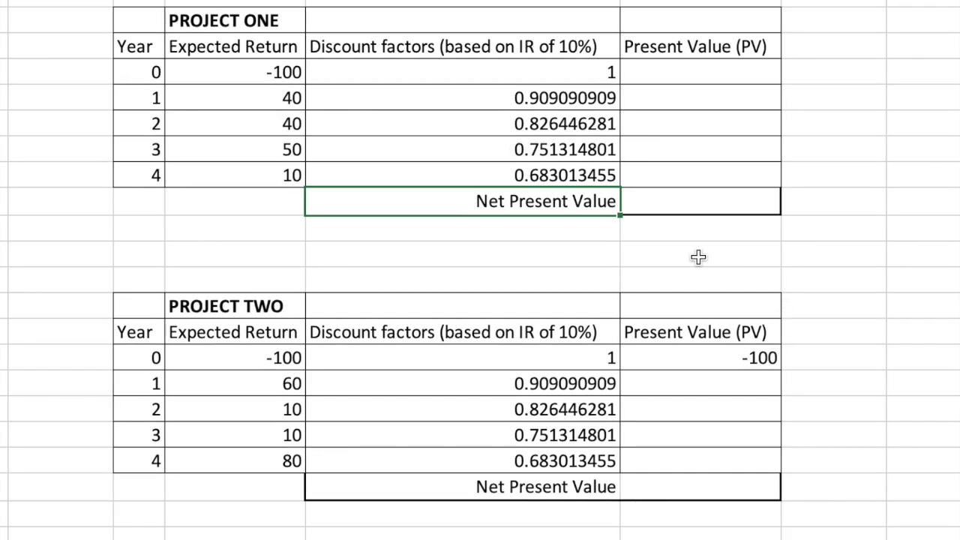
click(902, 6)
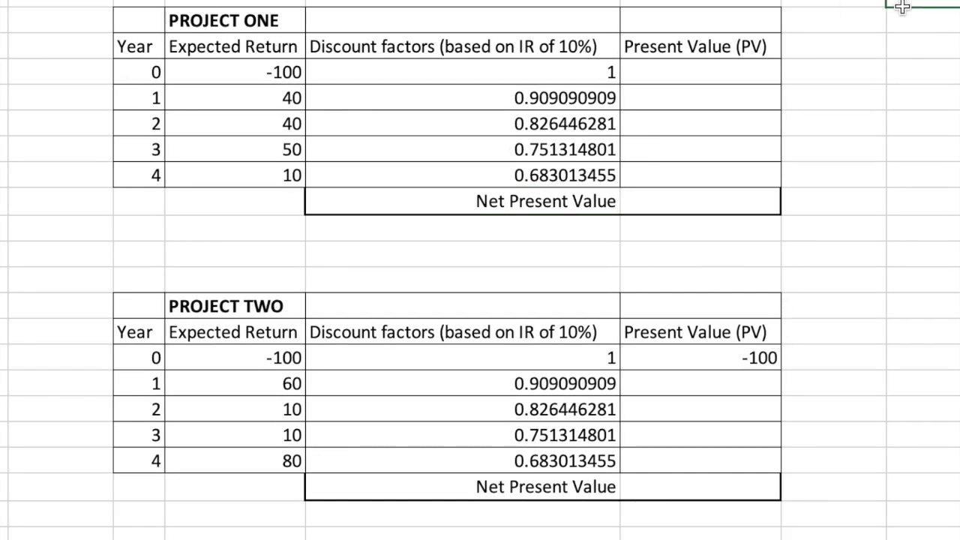
key(Up)
key(Left)
key(Left)
key(Left)
key(Left)
key(Down)
key(Down)
key(Down)
key(Down)
key(Down)
key(Down)
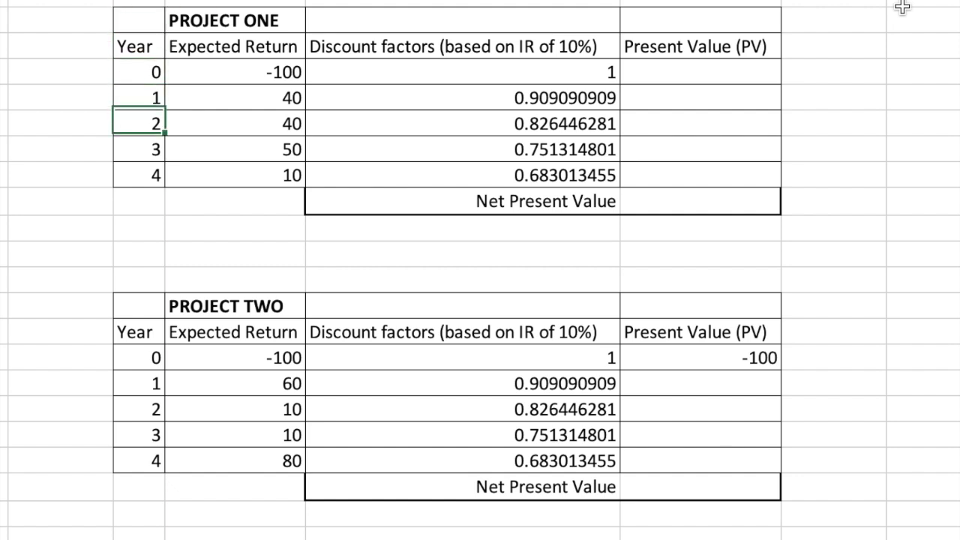
key(Right)
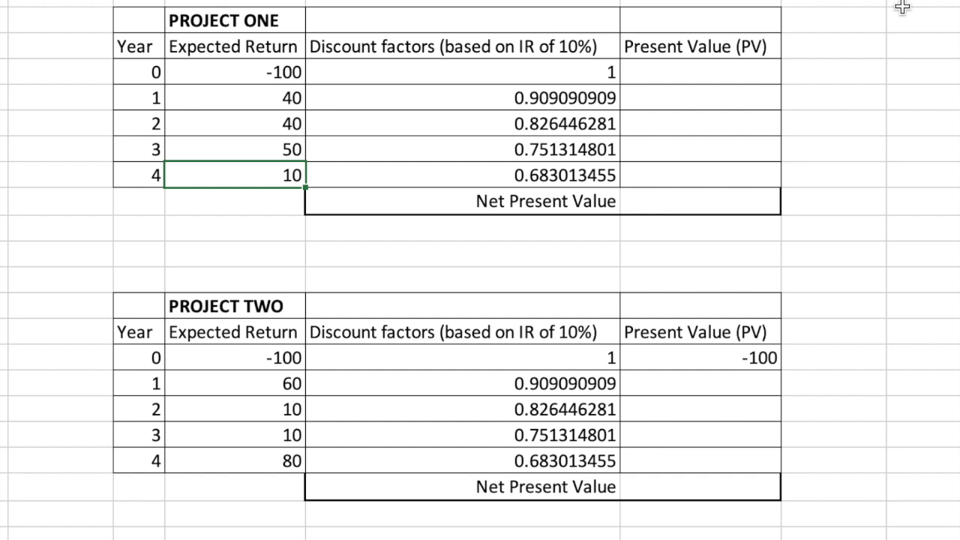
key(Up)
key(Up)
key(Up)
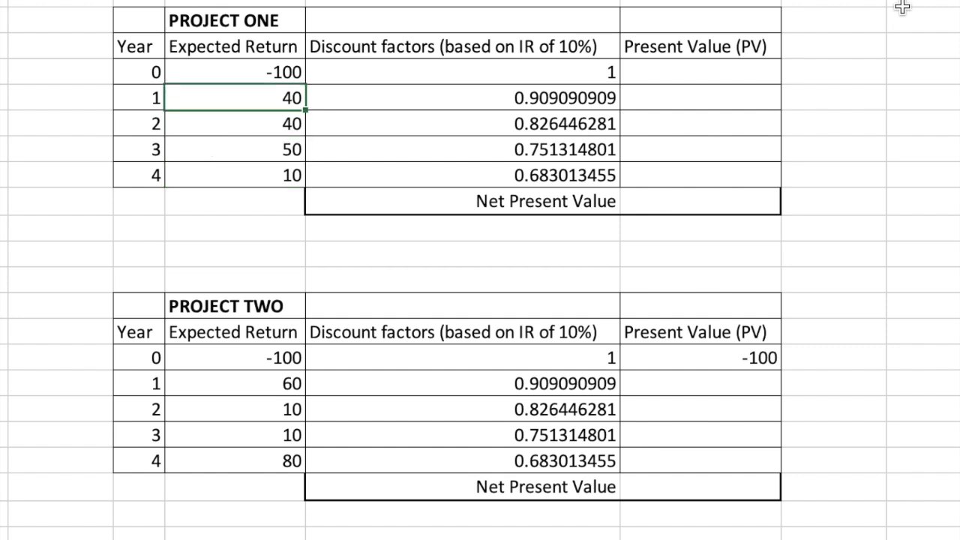
key(Right)
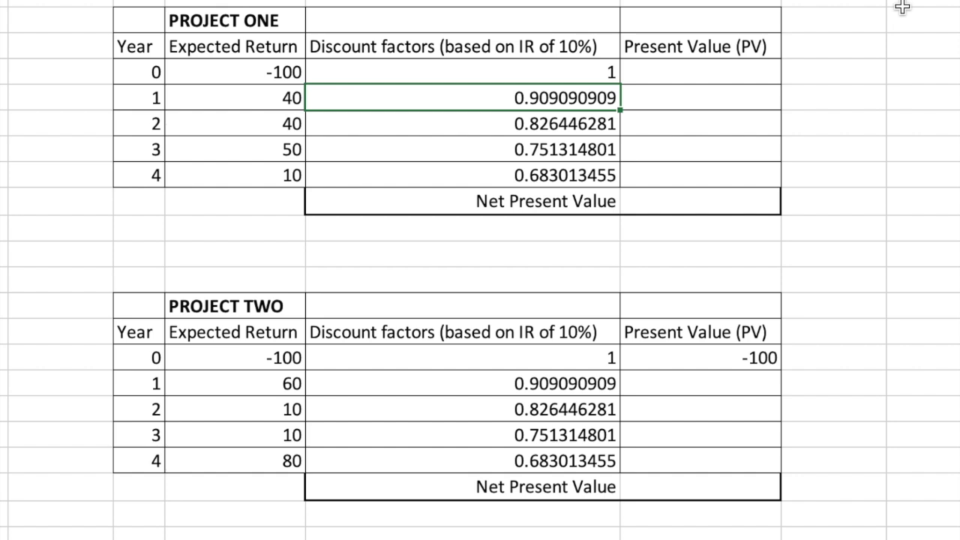
key(Right)
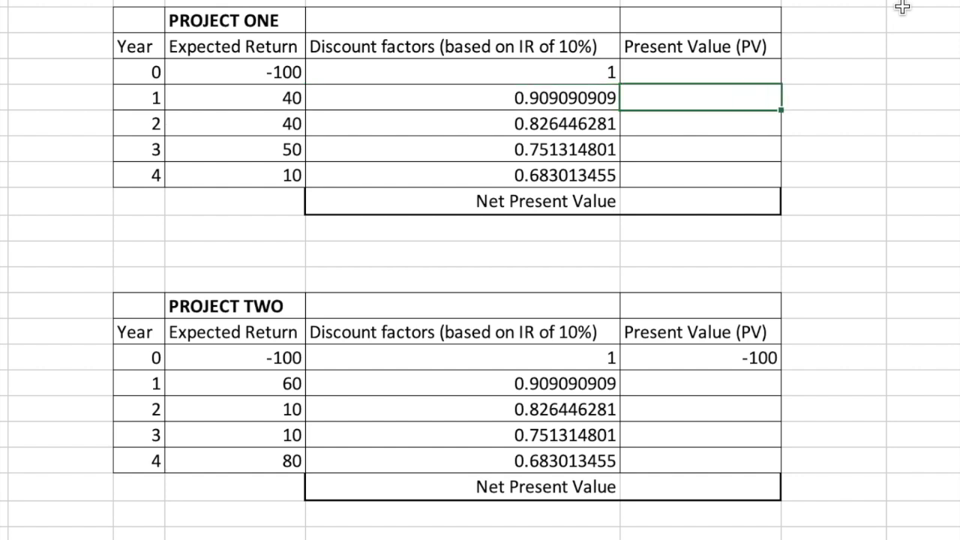
key(Up)
key(Left)
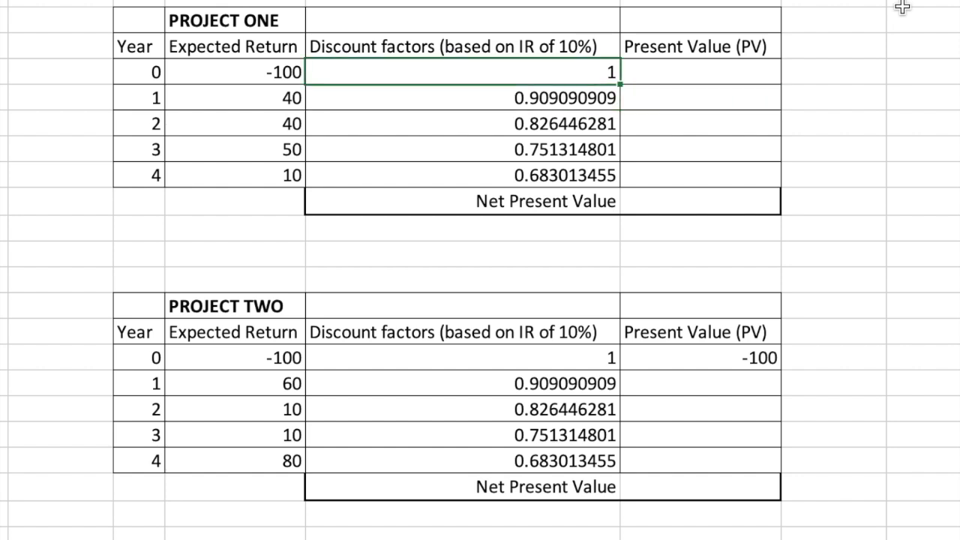
key(Left)
key(Left)
key(Right)
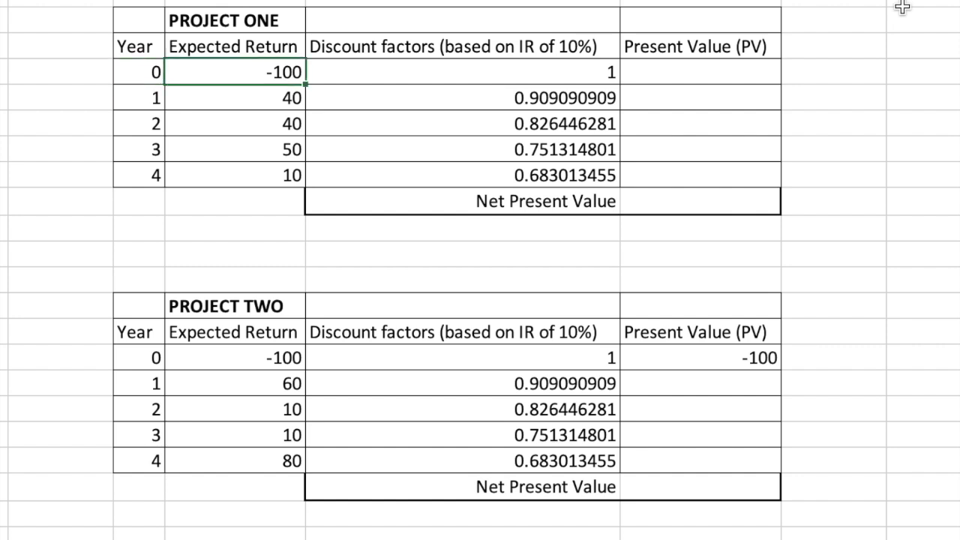
key(Right)
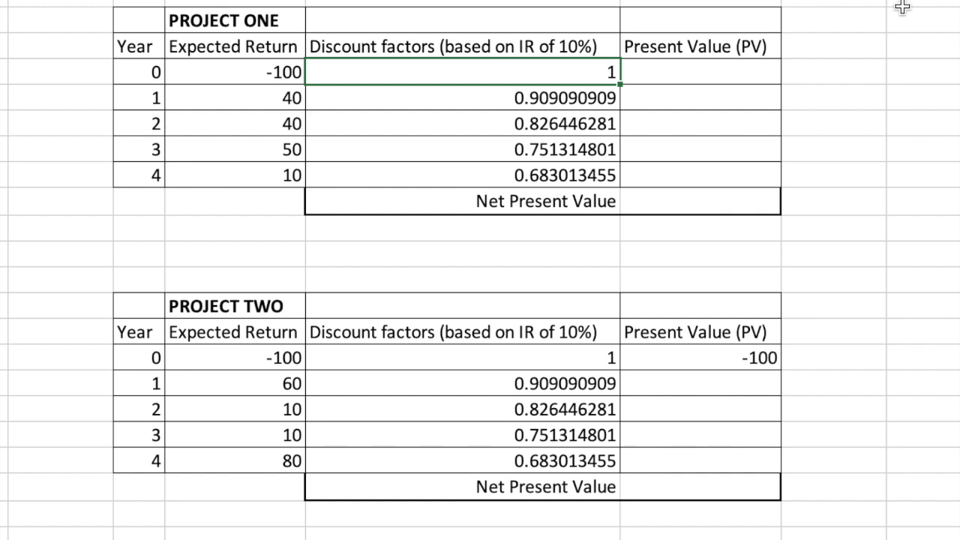
Enter Project One's year 0 present value as expected return times discount factor, giving -100
key(Right)
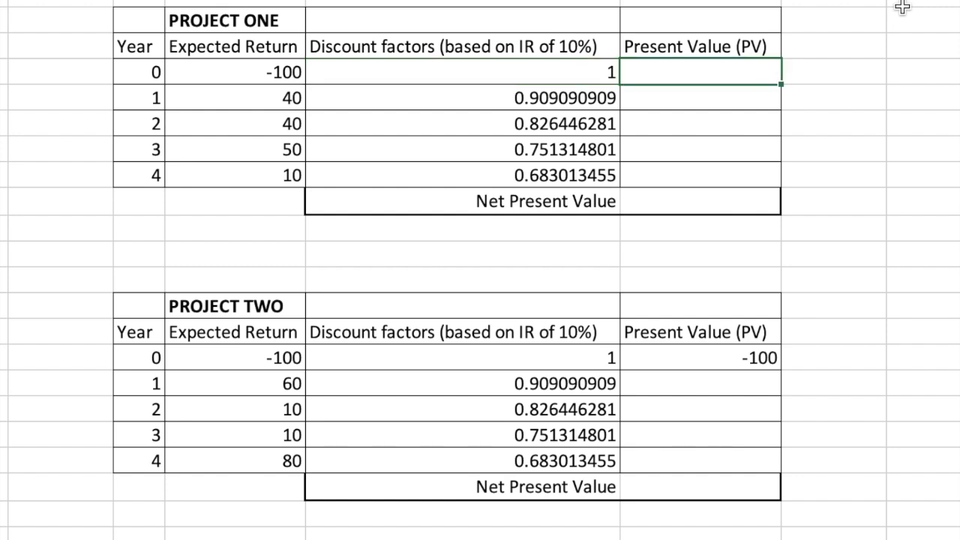
text(=)
key(Left)
key(Left)
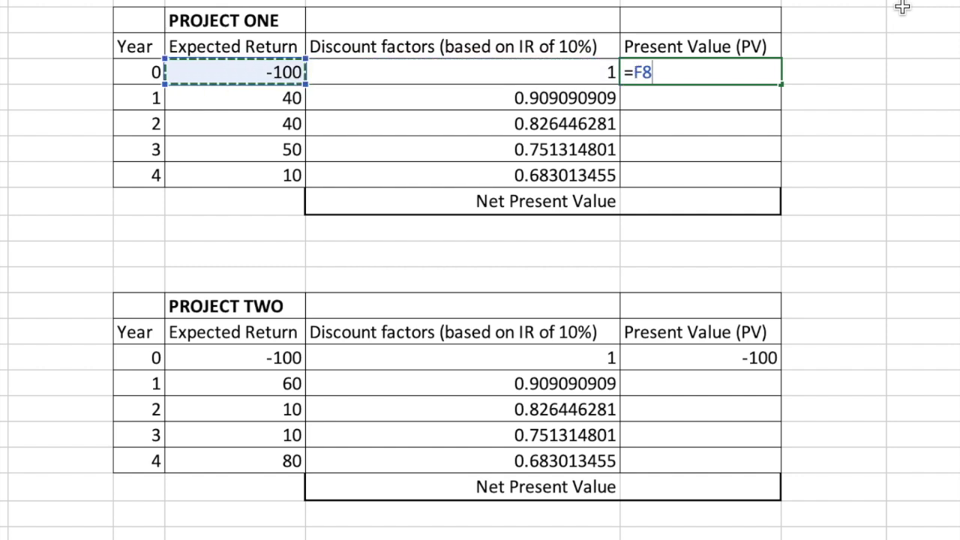
text(*)
key(Left)
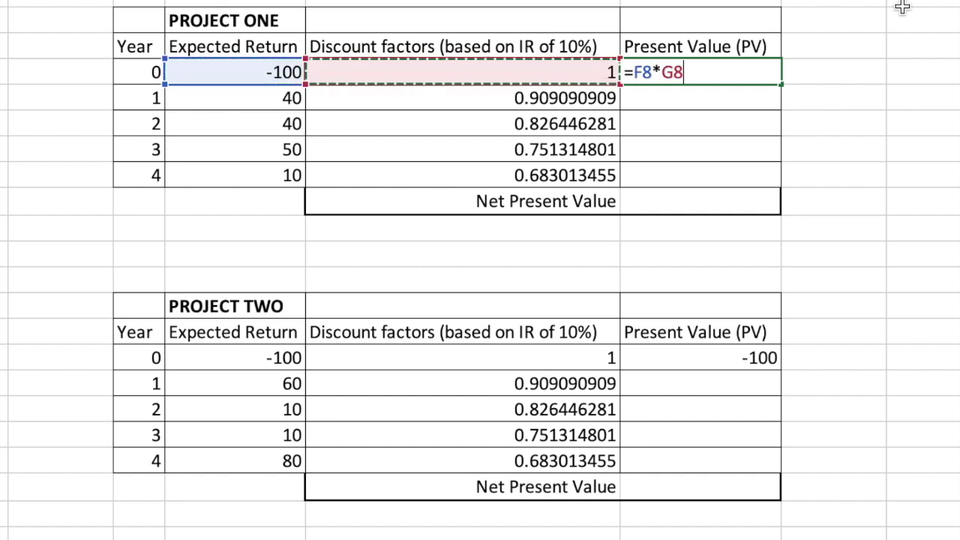
key(Return)
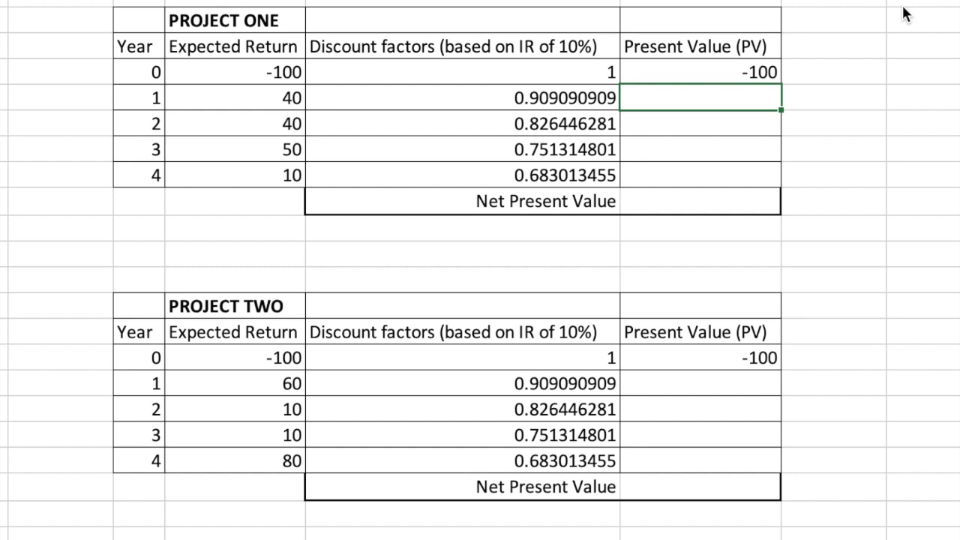
Enter Project One's year 1 present value formula, correcting it to 40 times 0.909090909
key(Left)
key(Left)
key(Left)
key(Right)
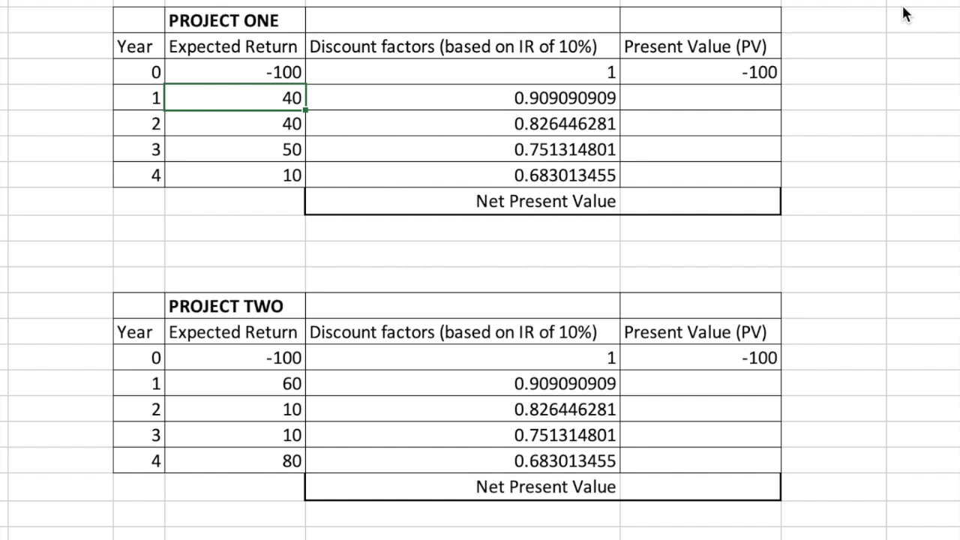
key(Right)
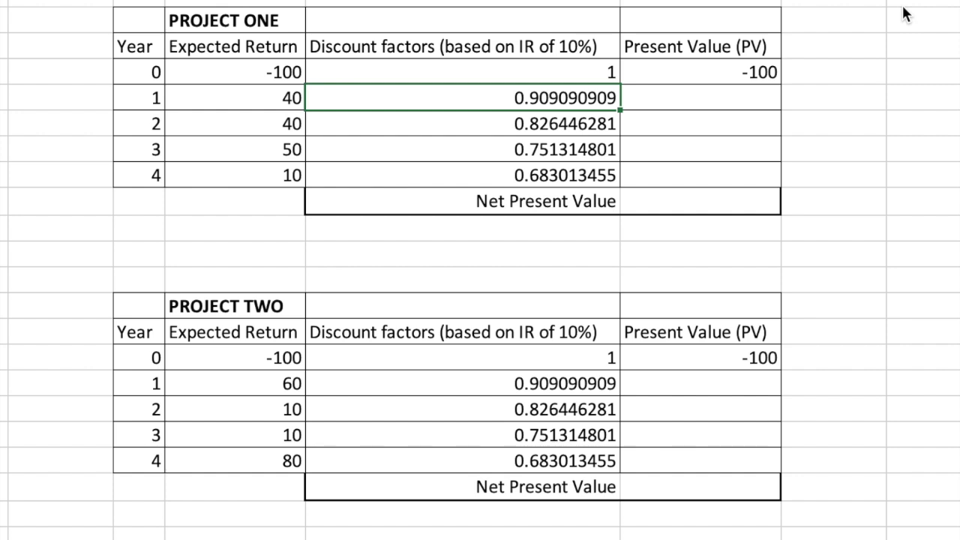
key(Right)
text(=)
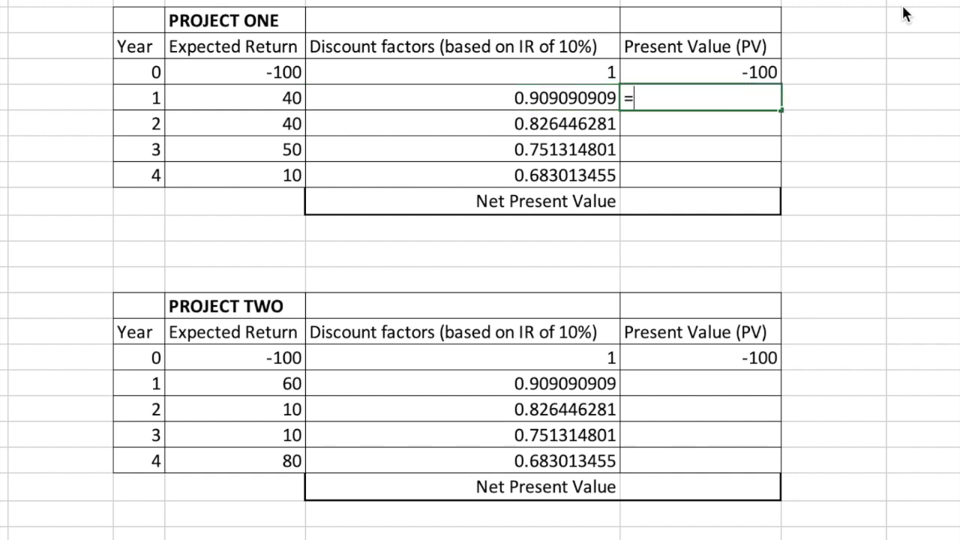
key(Left)
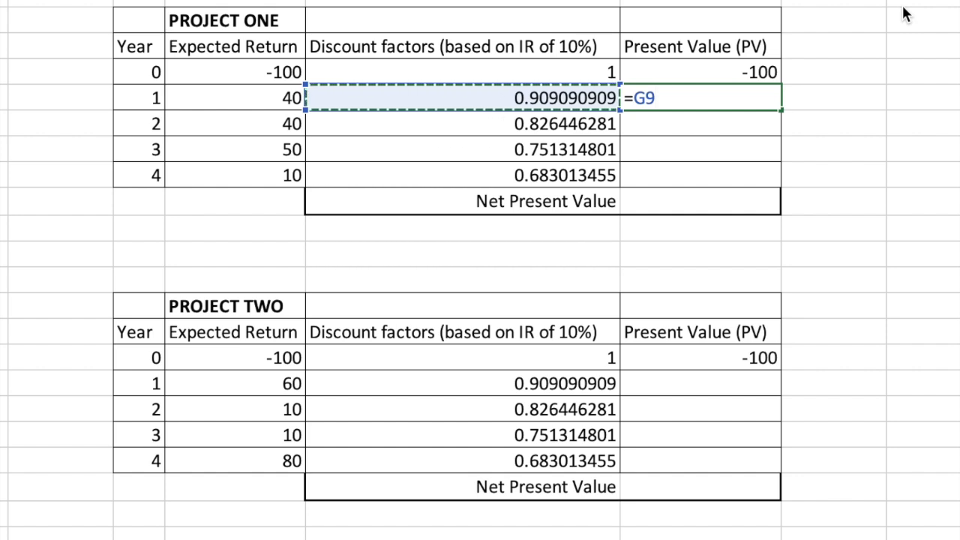
text(*)
key(Left)
key(Return)
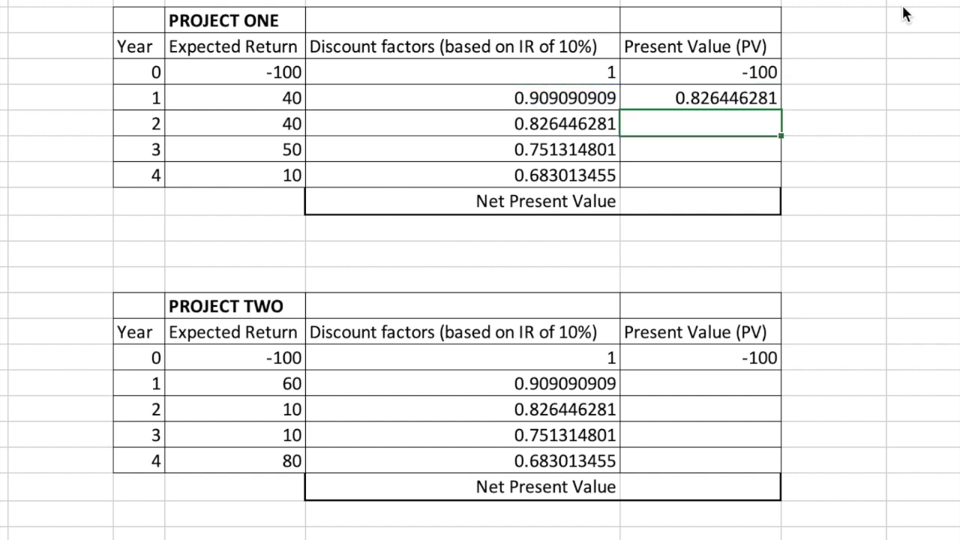
key(Up)
text(=)
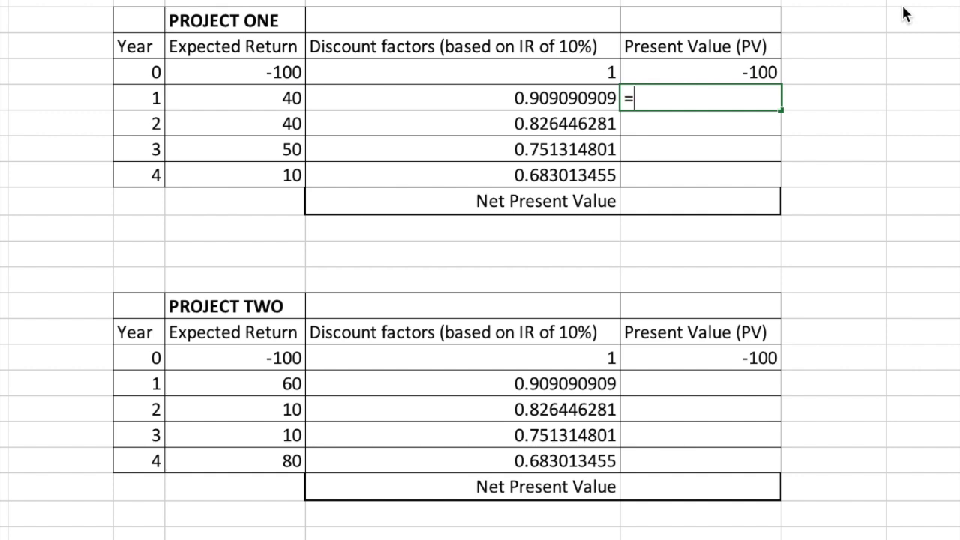
key(Left)
text(*)
key(Left)
key(Left)
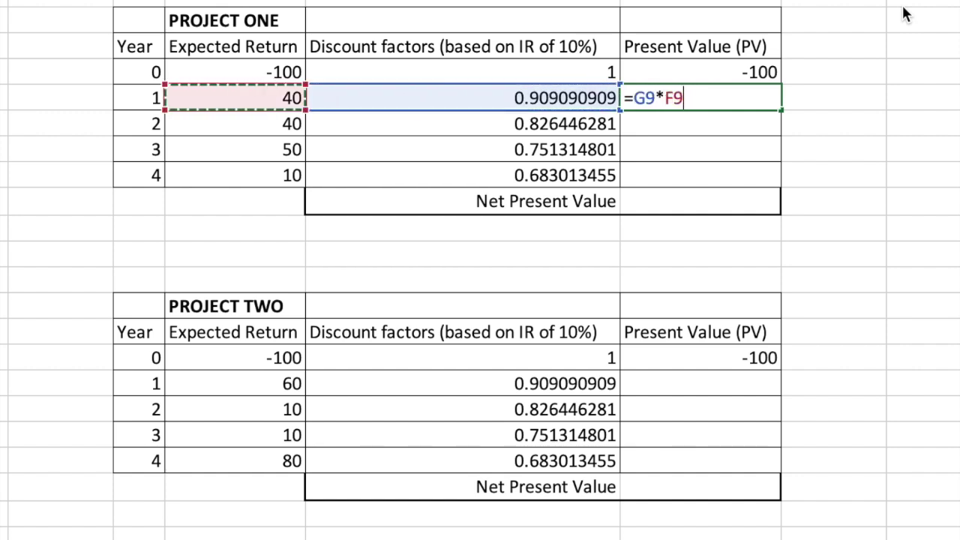
key(Return)
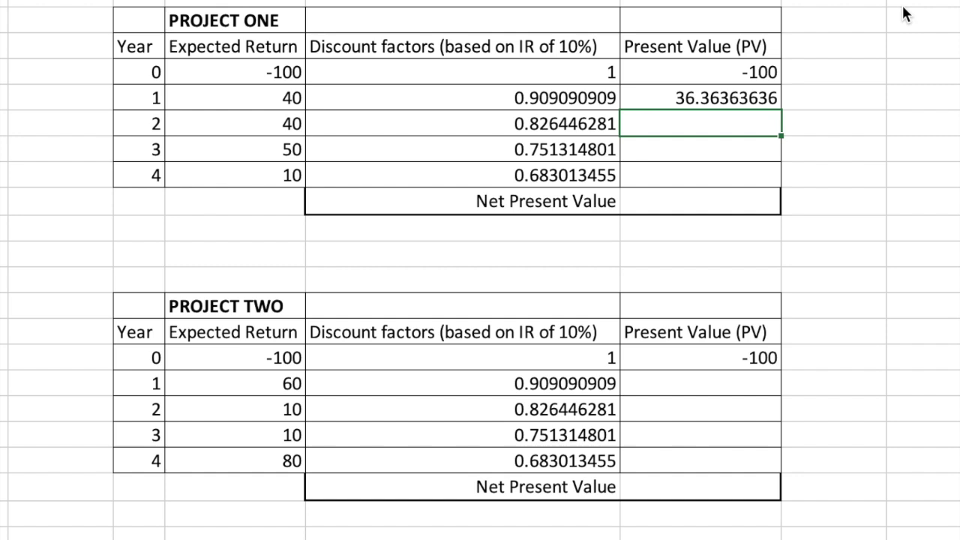
Enter present value formulas for years 2–4 (returns 40, 50, 10 times their discount factors)
text(=)
key(Left)
key(Left)
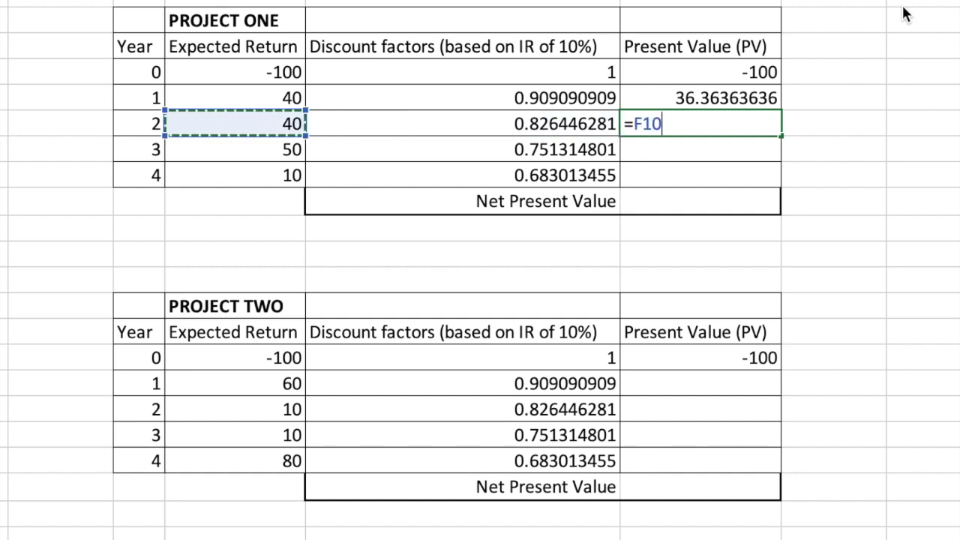
text(*)
key(Left)
key(Return)
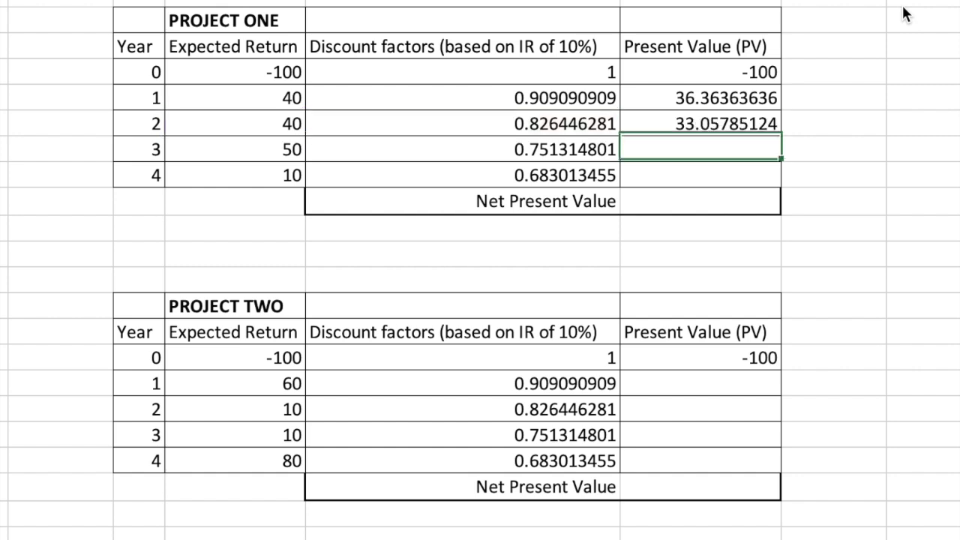
text(=)
key(Left)
key(Left)
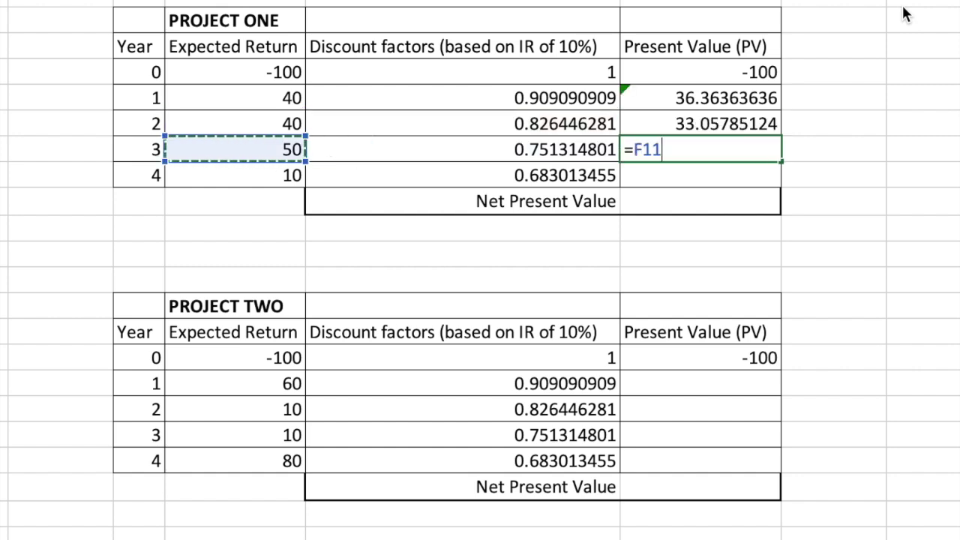
text(*)
key(Left)
key(Return)
text(=)
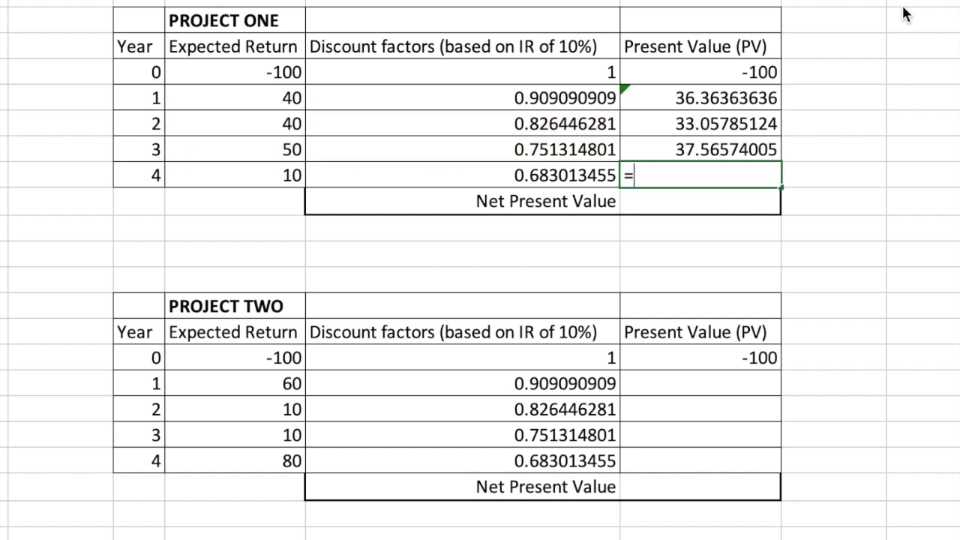
key(Left)
key(Left)
text(*)
key(Left)
key(Return)
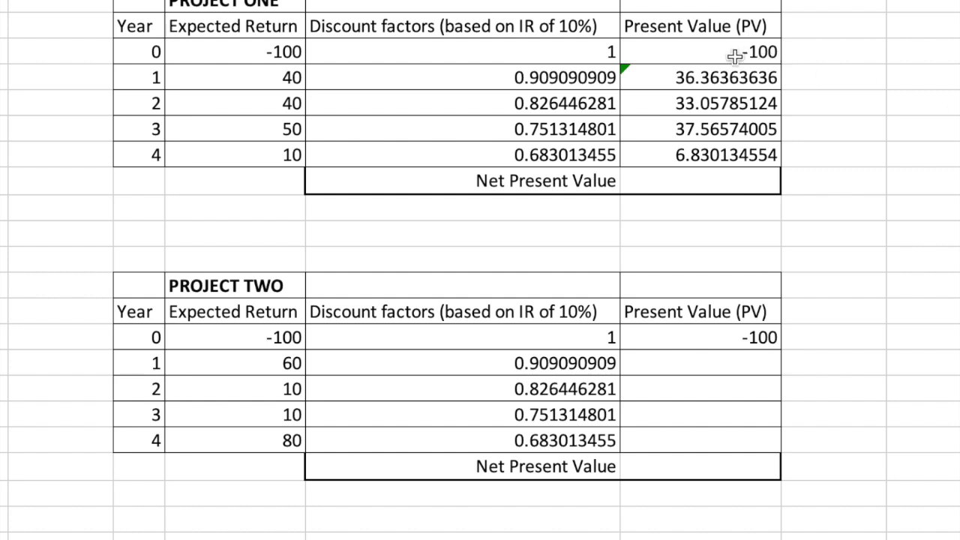
AutoSum Project One's present values into its Net Present Value of 13.8173622
drag(734, 55, 739, 180)
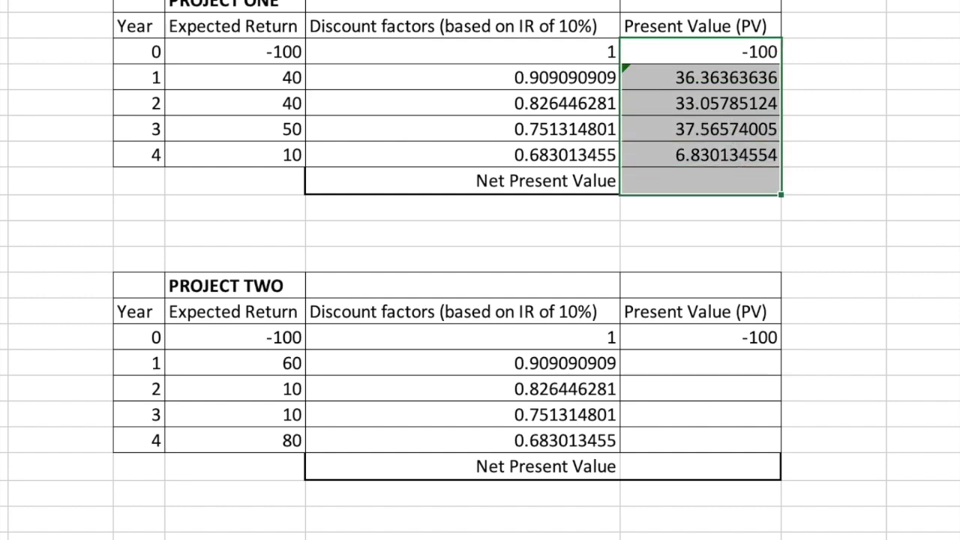
key(alt+equal)
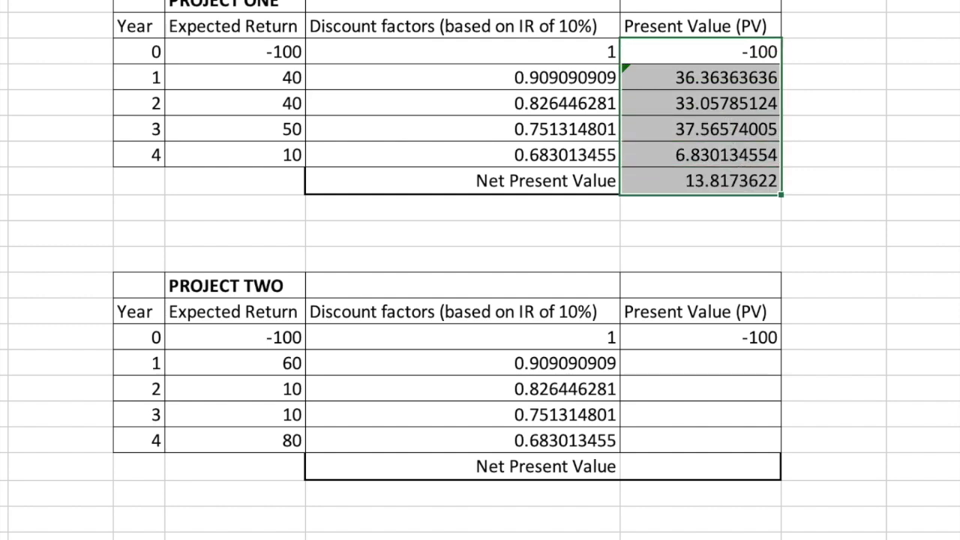
key(ctrl+Home)
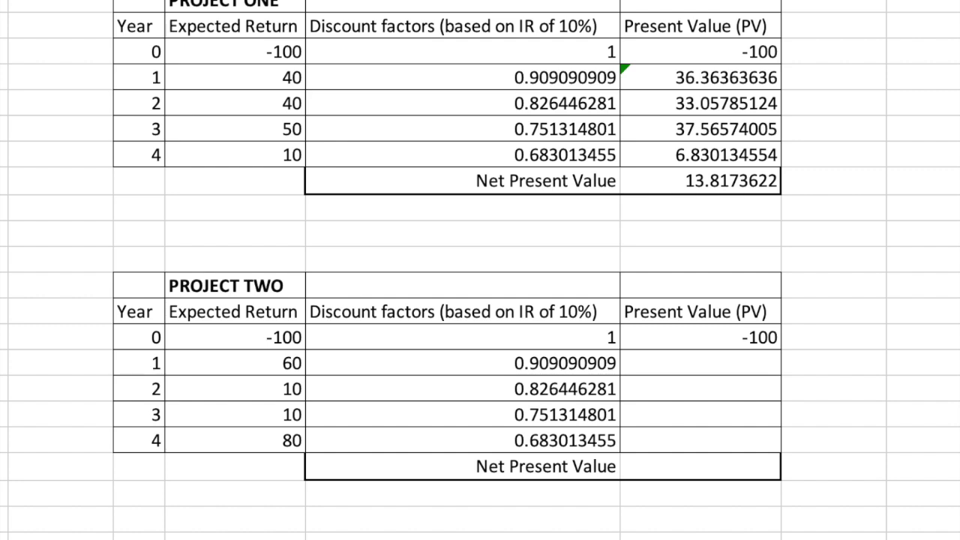
click(738, 367)
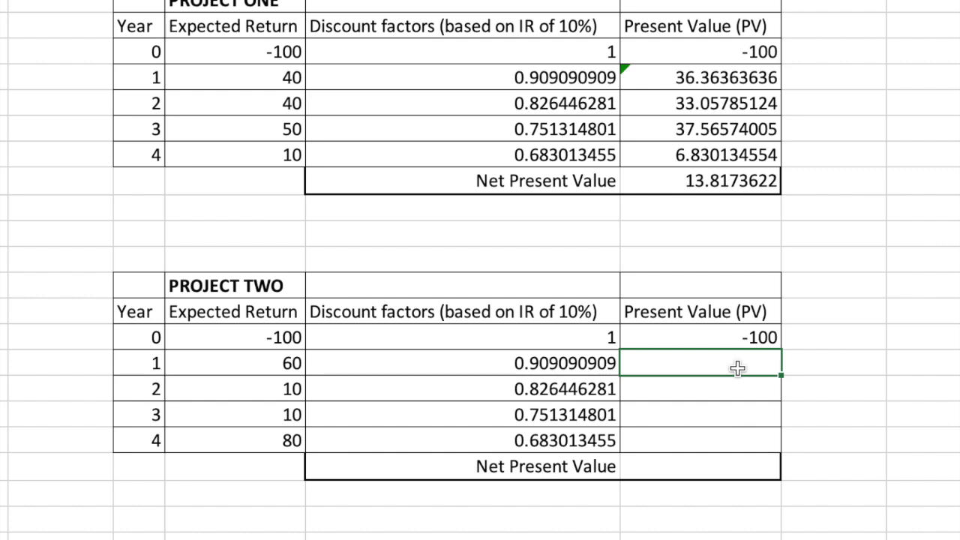
Enter Project Two's year 1 and 2 present values as return times discount factor
text(=)
key(Left)
key(Left)
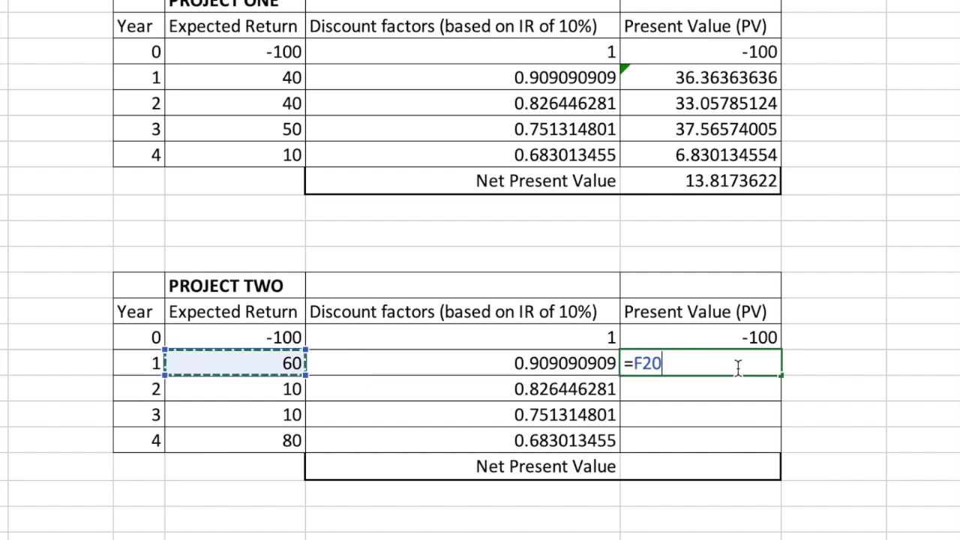
text(*)
key(Left)
key(Return)
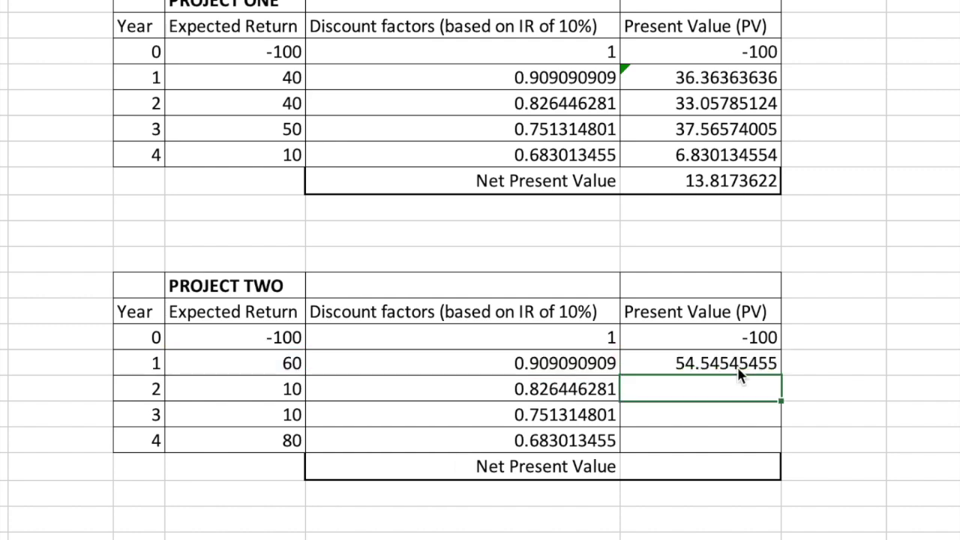
text(=)
key(Left)
key(Left)
text(*)
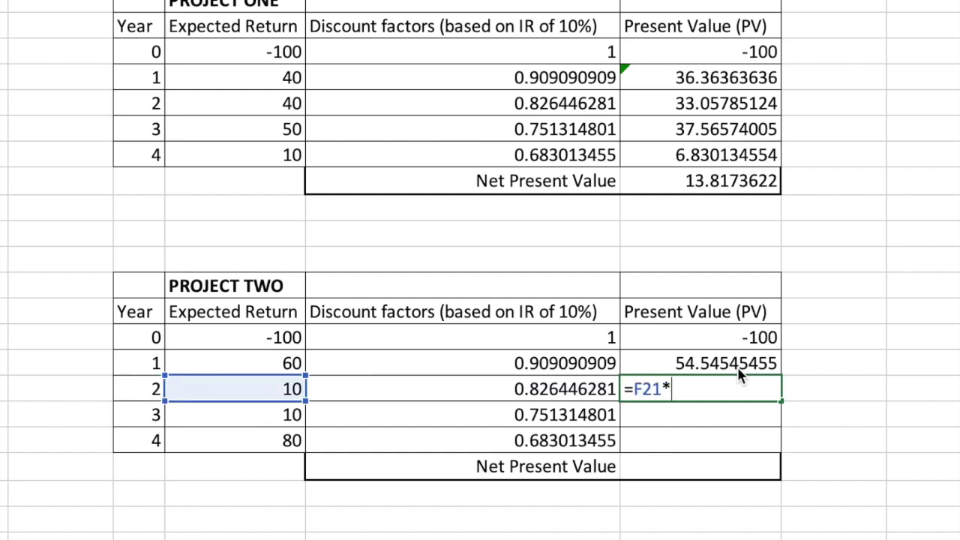
key(Left)
key(Return)
Enter Project Two's year 3 and 4 present value formulas, including the 80 year-4 return
text(=)
key(Left)
key(Left)
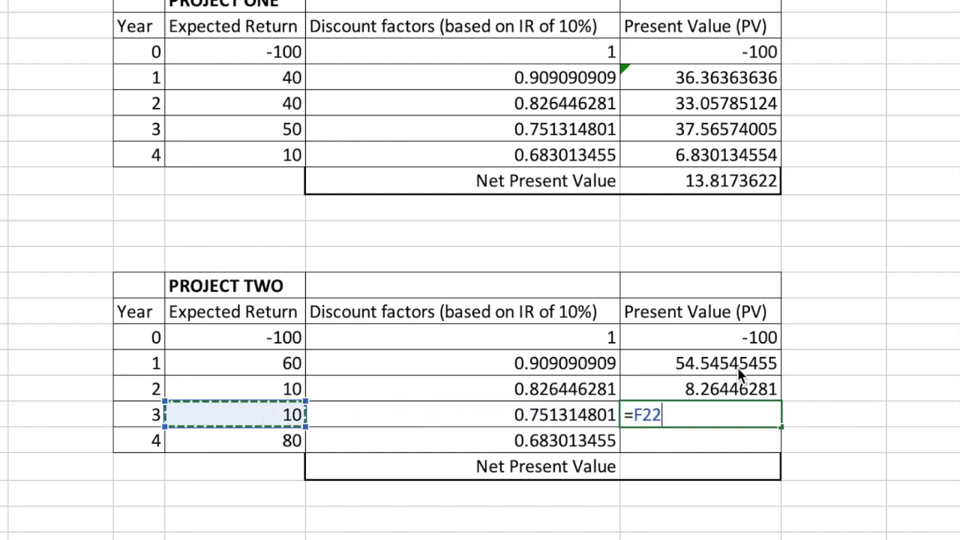
text(*)
key(Left)
key(Return)
text(=)
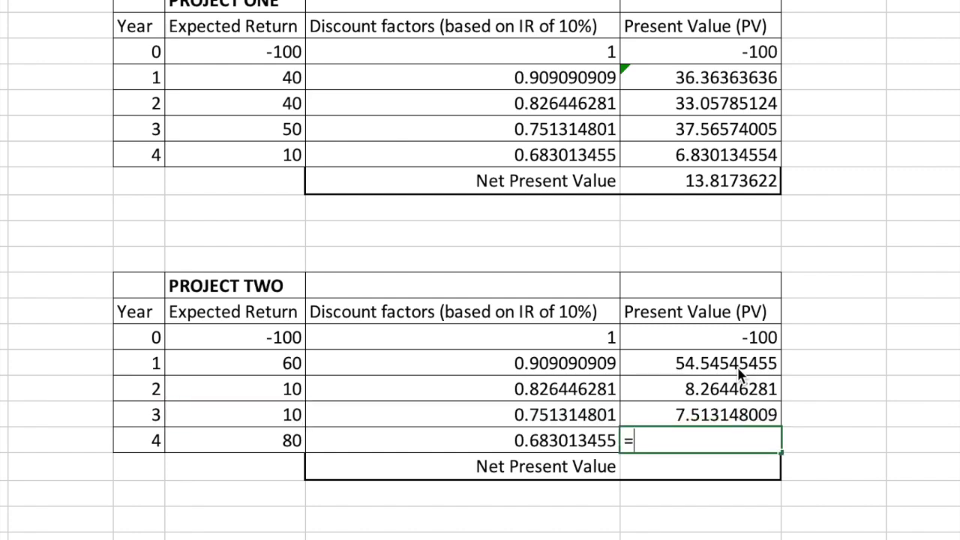
key(Left)
key(Left)
text(*)
key(Left)
key(Return)
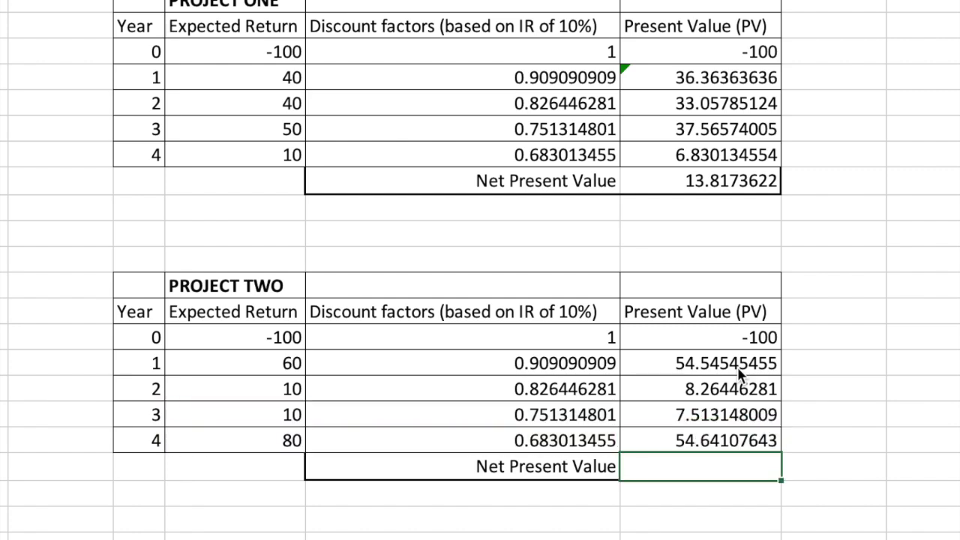
AutoSum Project Two's present values into a Net Present Value of 24.96414179
click(712, 341)
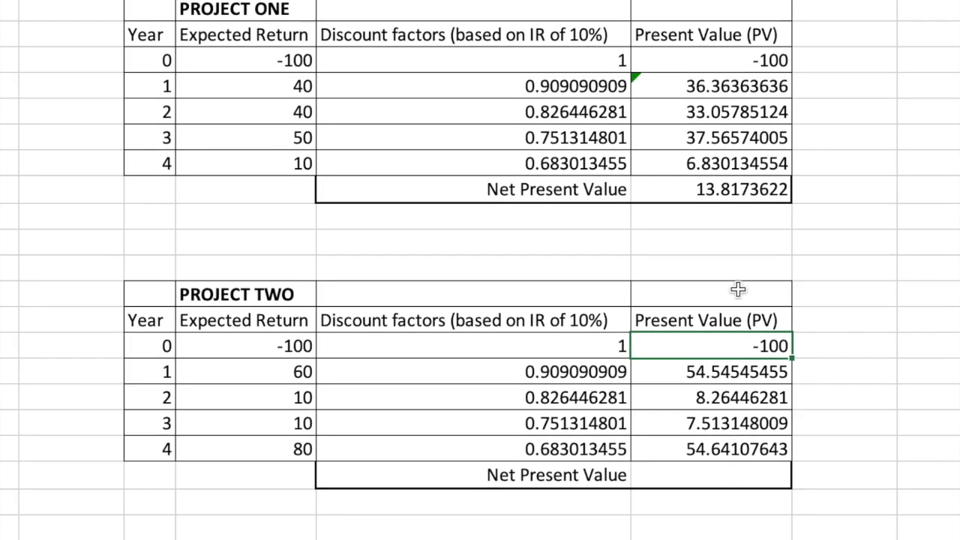
drag(749, 347, 773, 471)
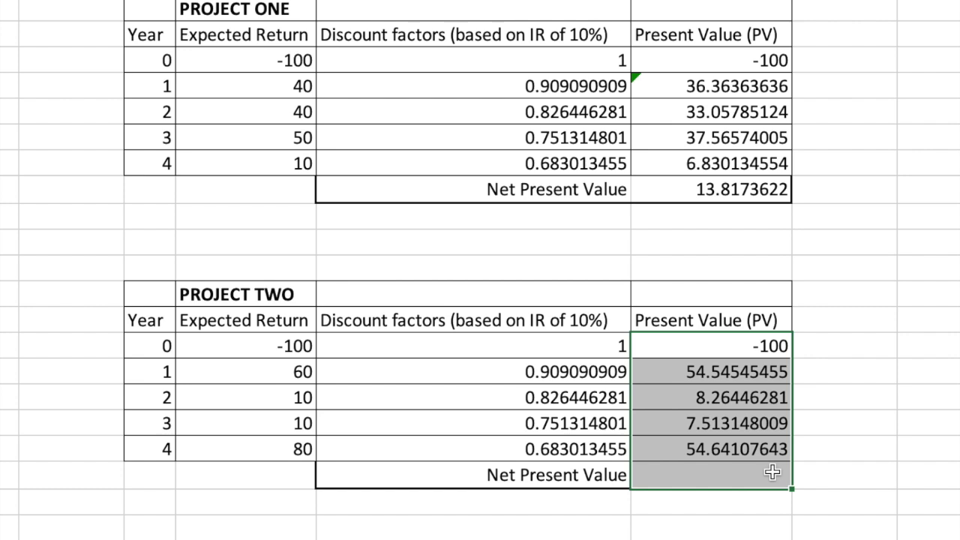
key(alt+equal)
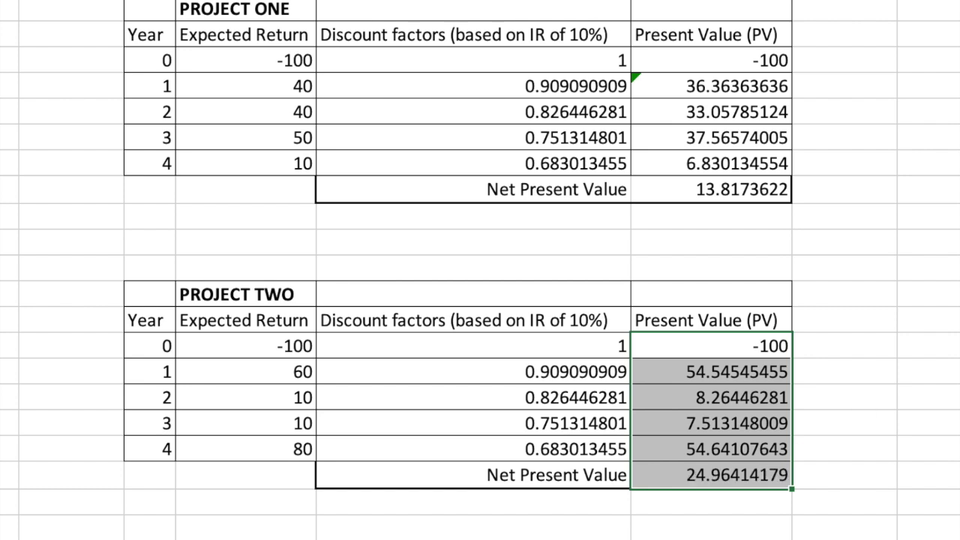
key(ctrl+Home)
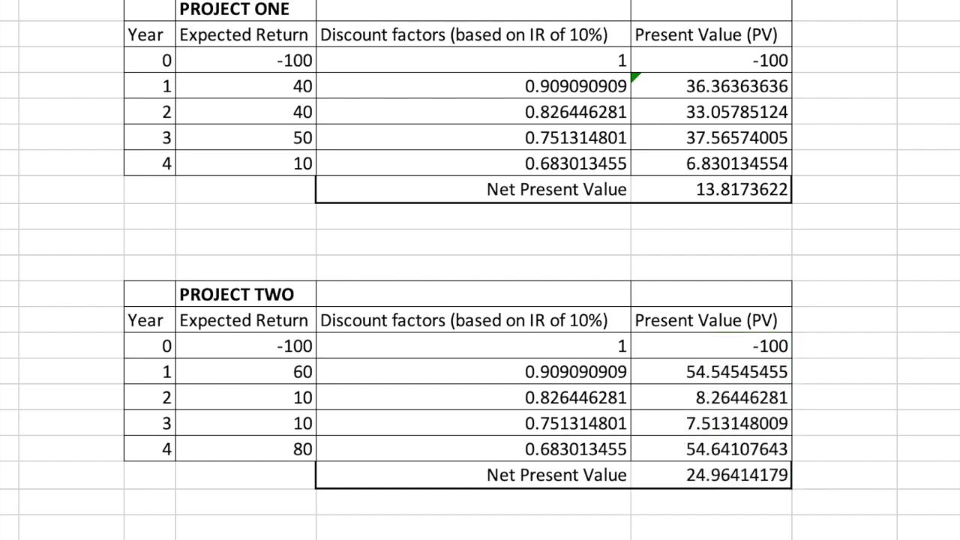